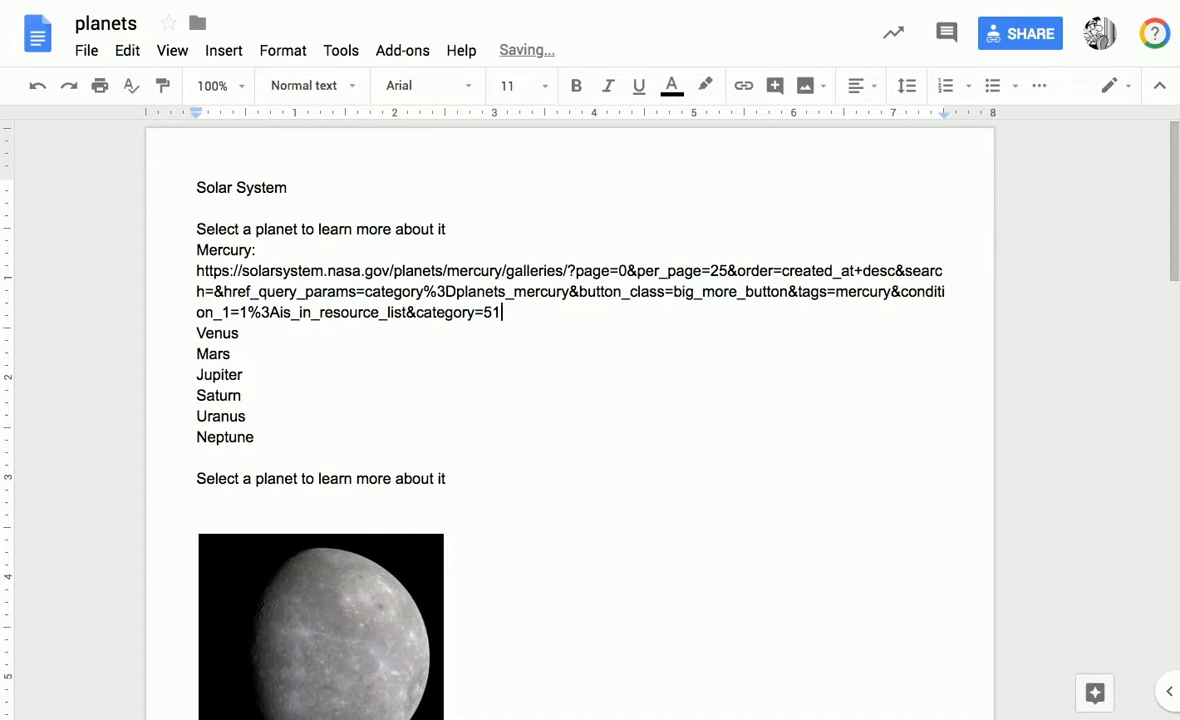
{"action": "key", "text": "Return"}
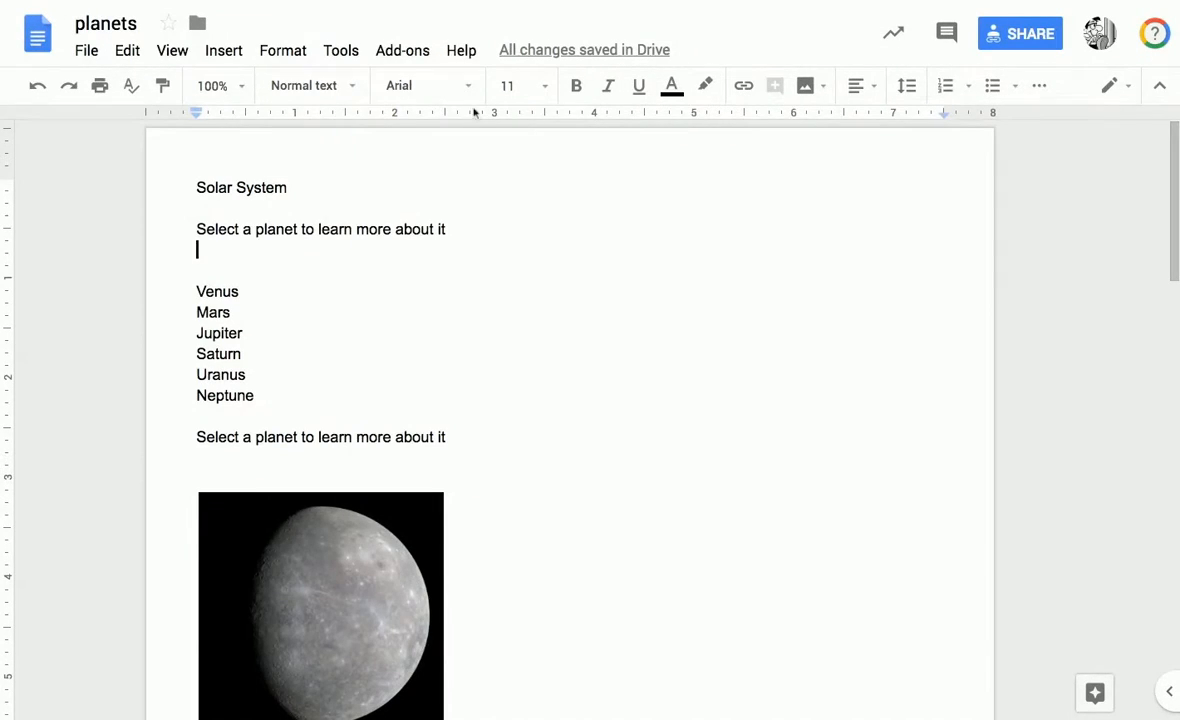
{"action": "left_click", "coordinate": [224, 52]}
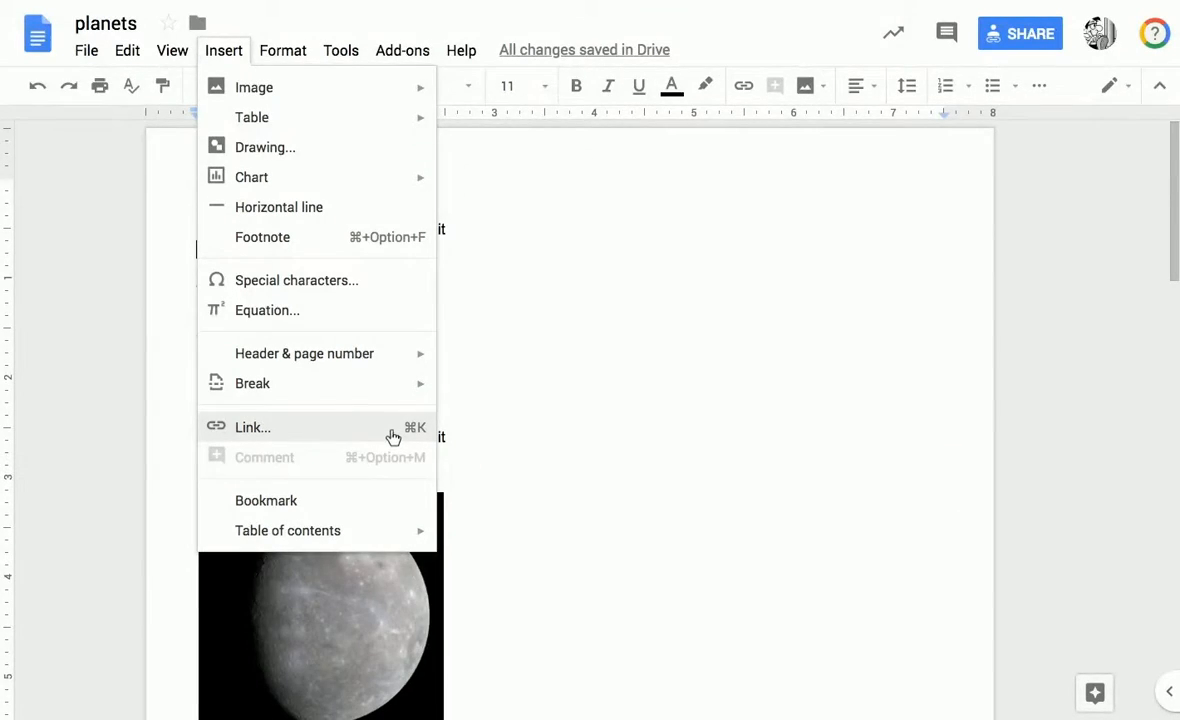
{"action": "double_click", "coordinate": [643, 438]}
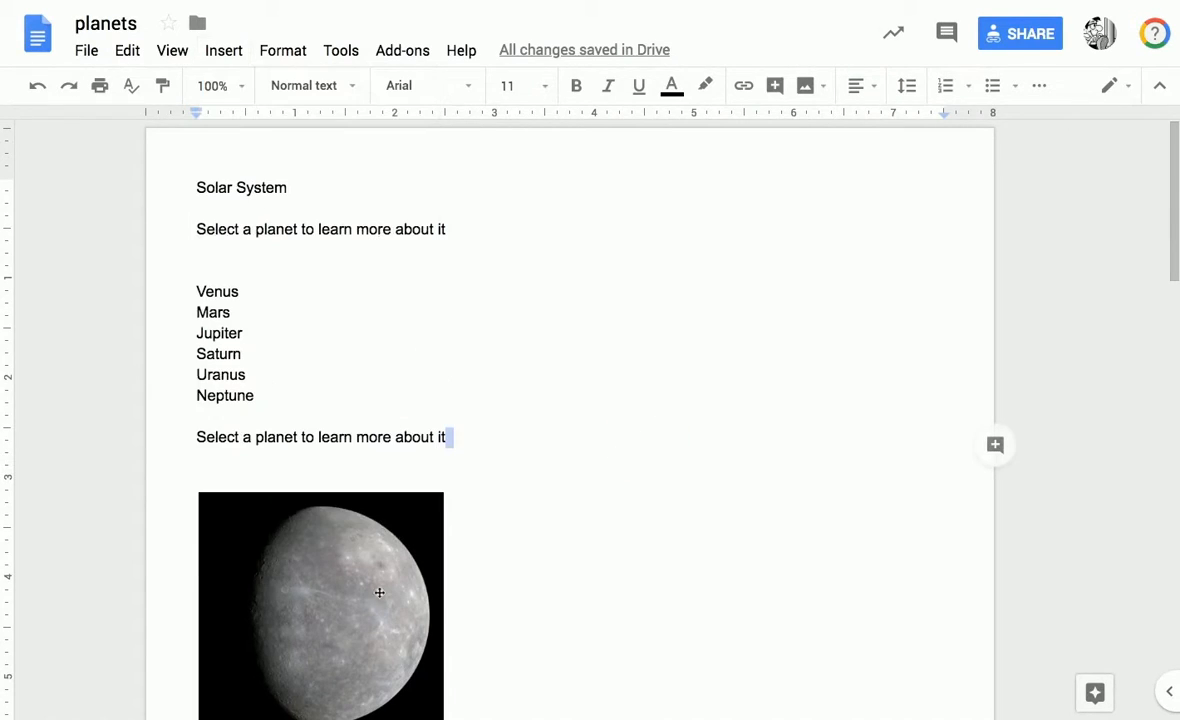
{"action": "right_click", "coordinate": [258, 293]}
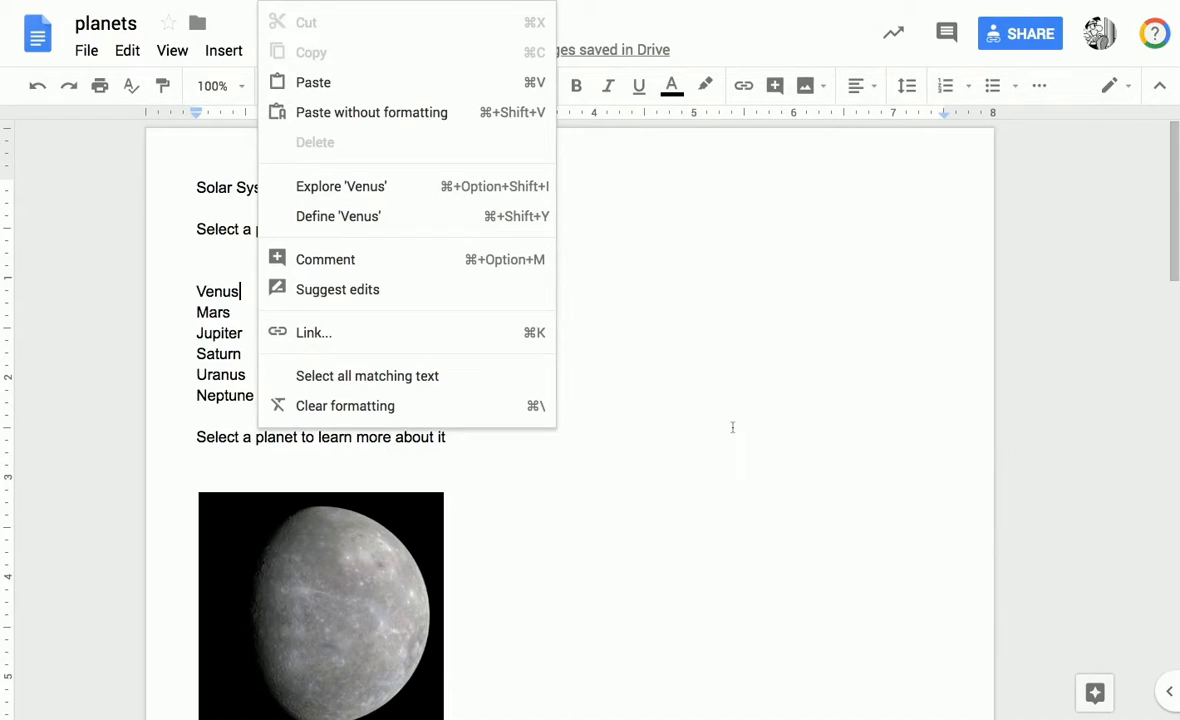
{"action": "left_click", "coordinate": [675, 408]}
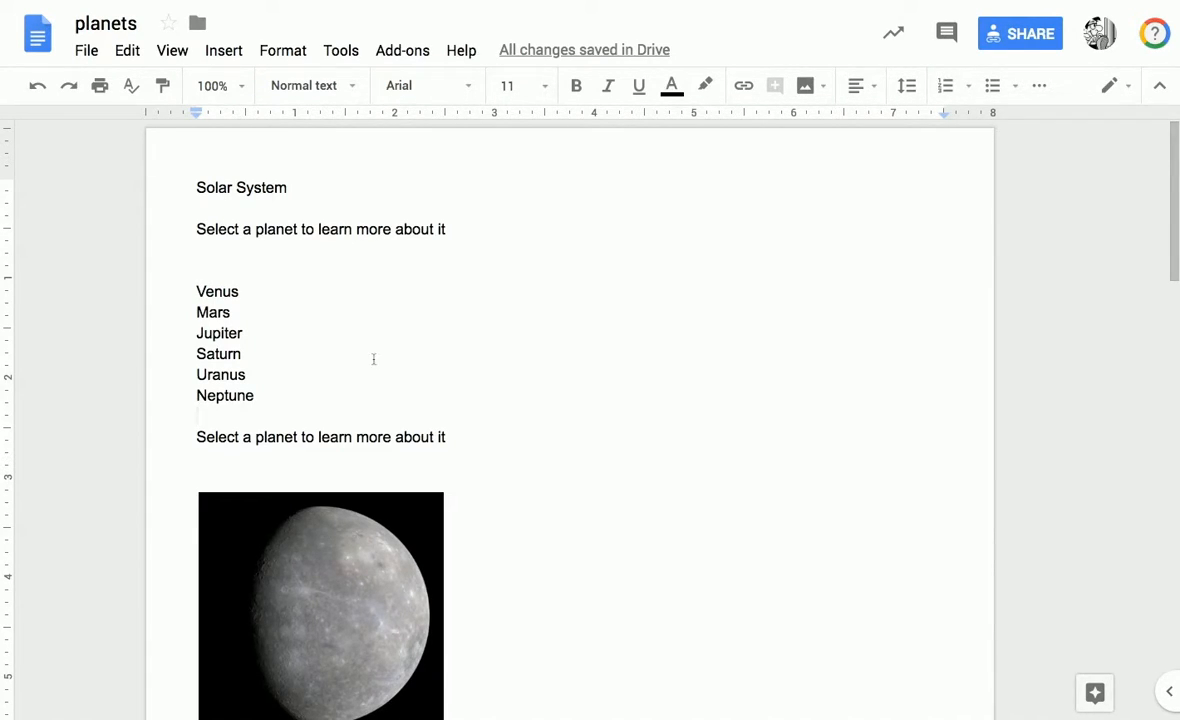
Insert a hyperlink with the text Mercury above Venus, pasting the solarsystem.nasa.gov Mercury galleries address as its target.
{"action": "double_click", "coordinate": [208, 269]}
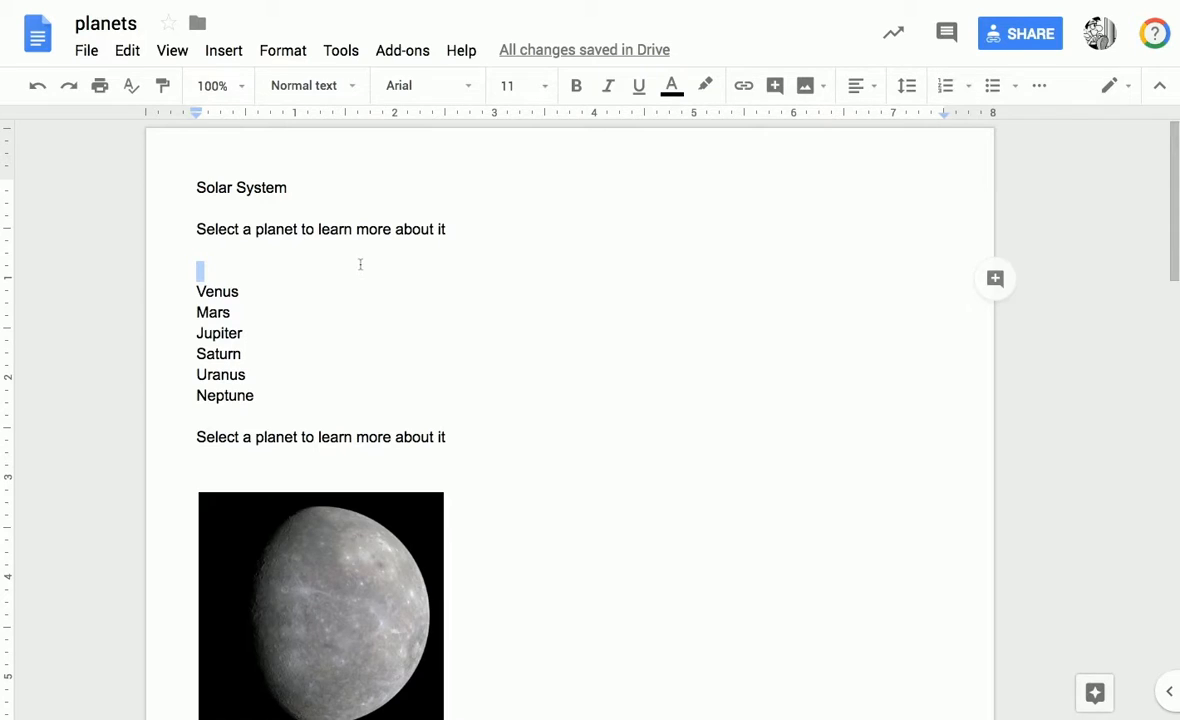
{"action": "left_click", "coordinate": [745, 87]}
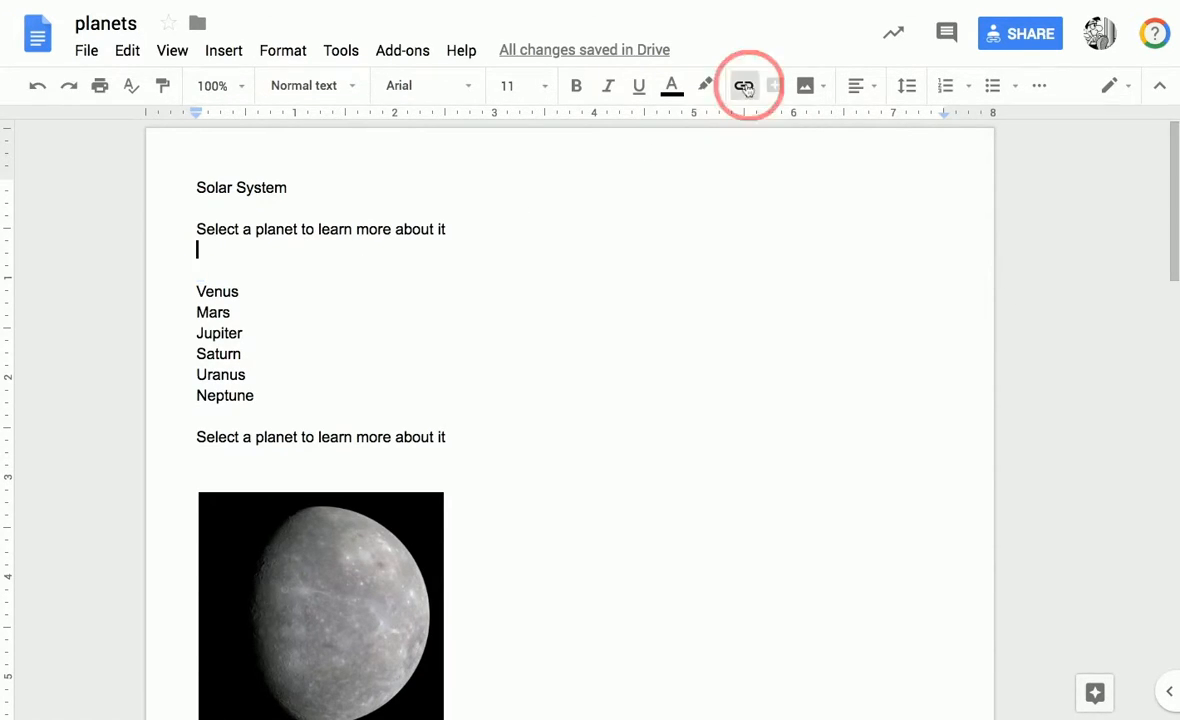
{"action": "left_click", "coordinate": [269, 290]}
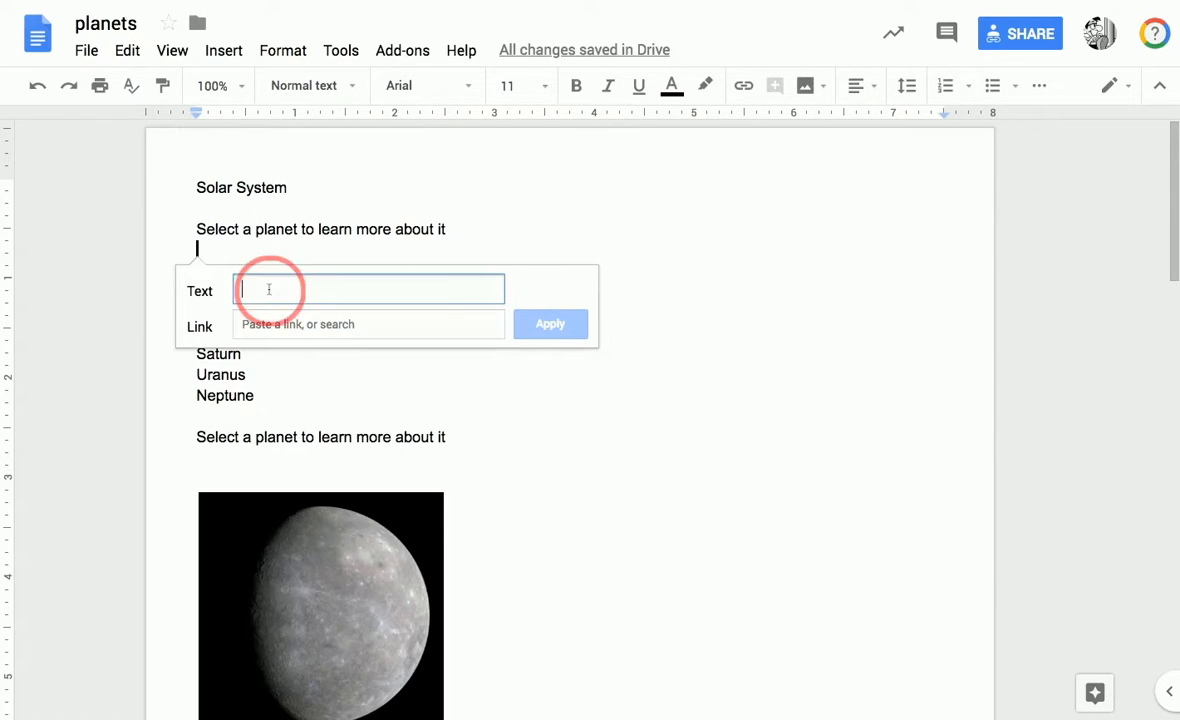
{"action": "type", "text": "Mercury"}
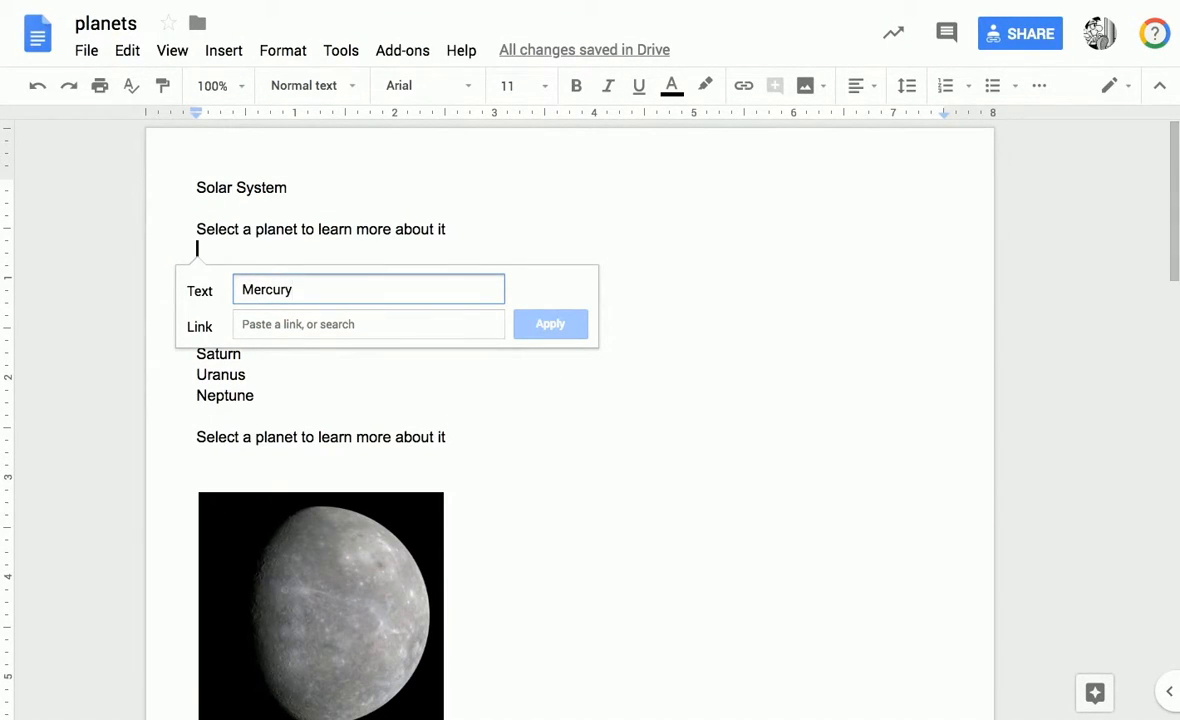
{"action": "left_click", "coordinate": [281, 330]}
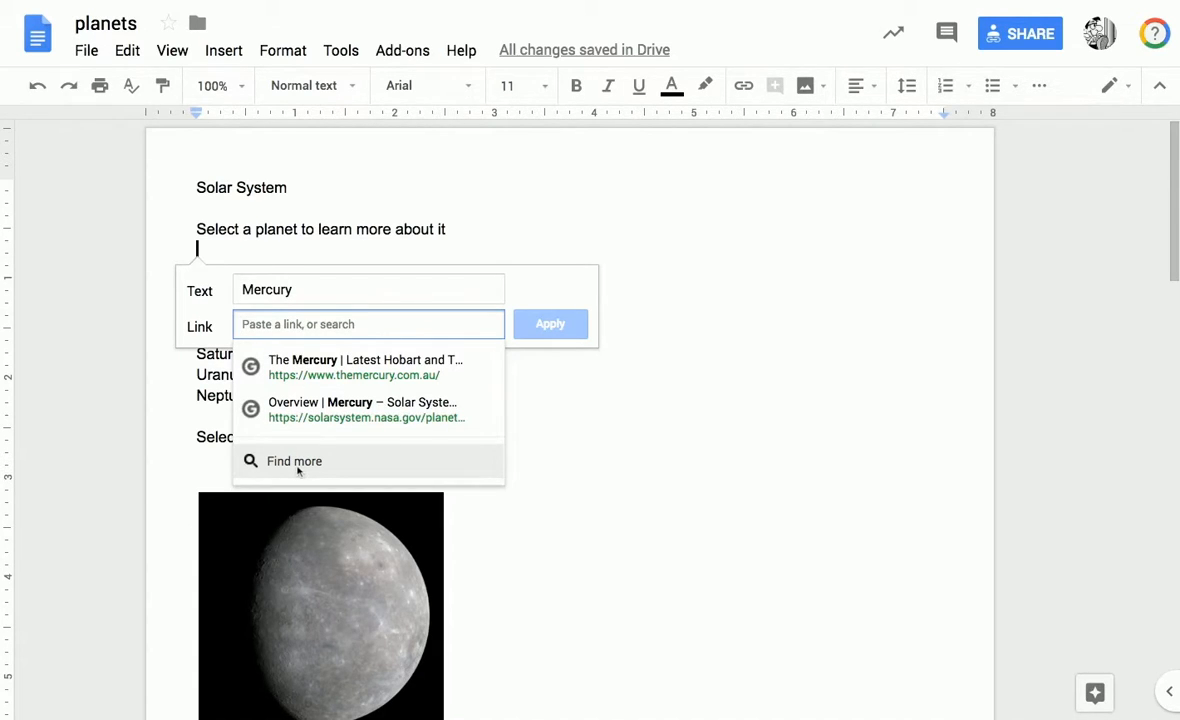
{"action": "left_click", "coordinate": [309, 322]}
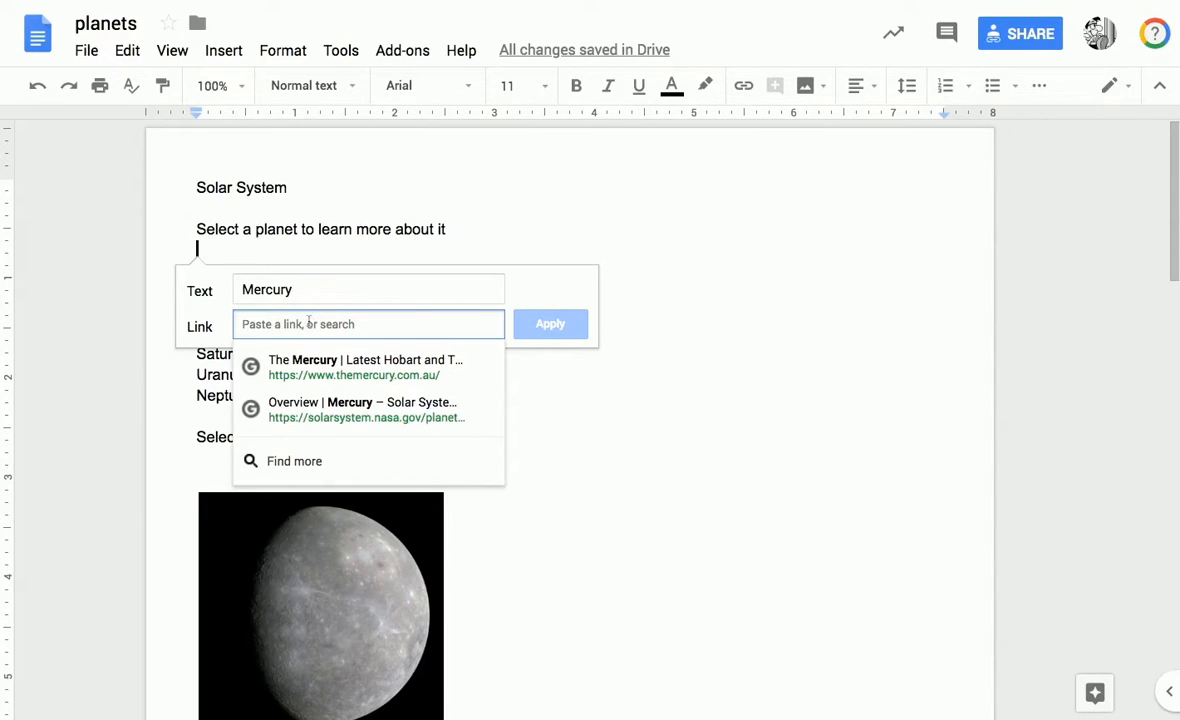
{"action": "key", "text": "ctrl+v"}
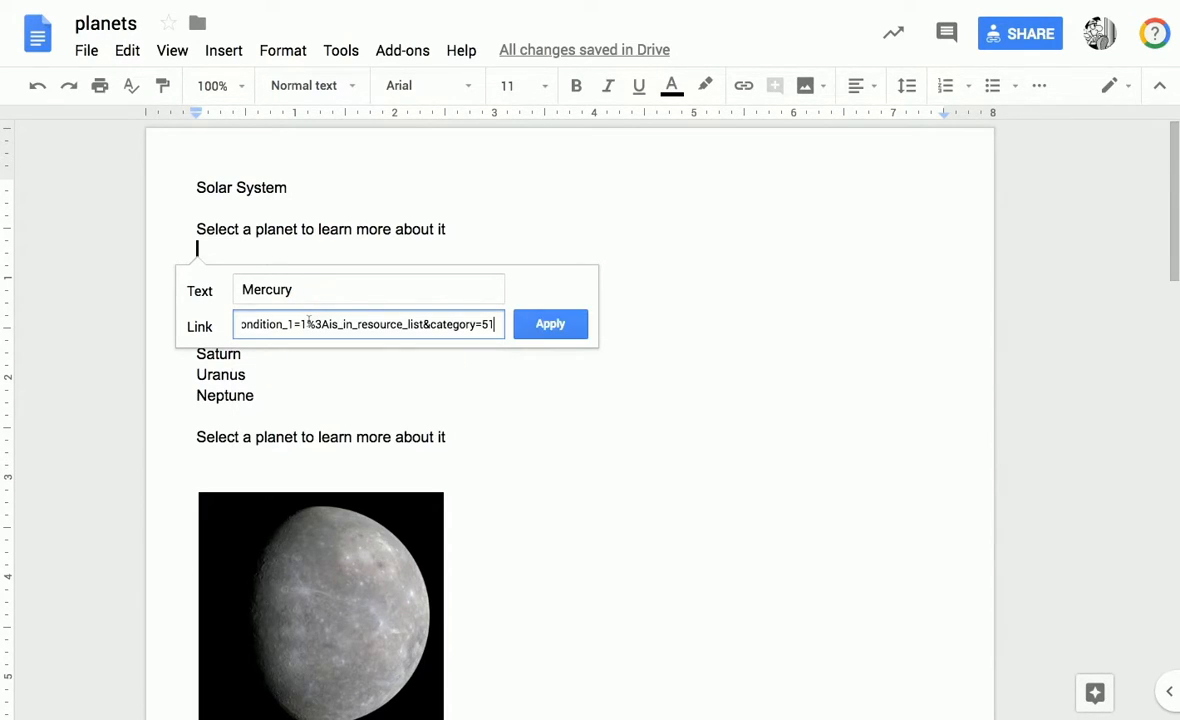
{"action": "left_click", "coordinate": [548, 324]}
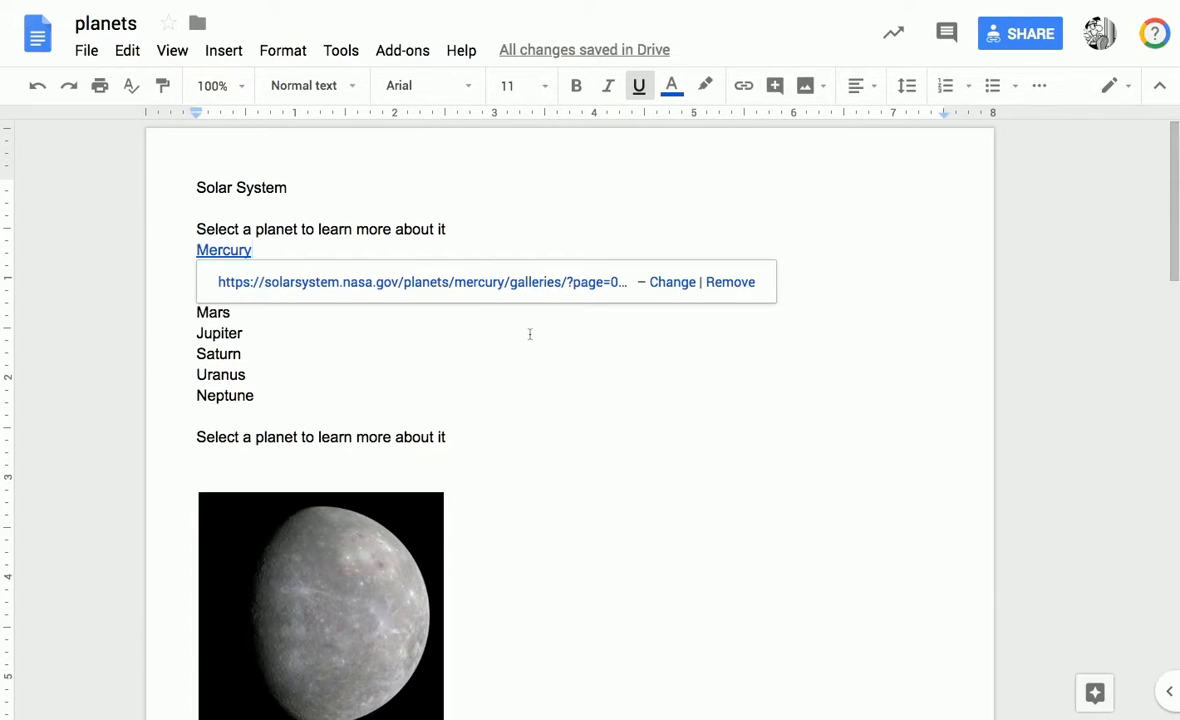
{"action": "left_click", "coordinate": [530, 334]}
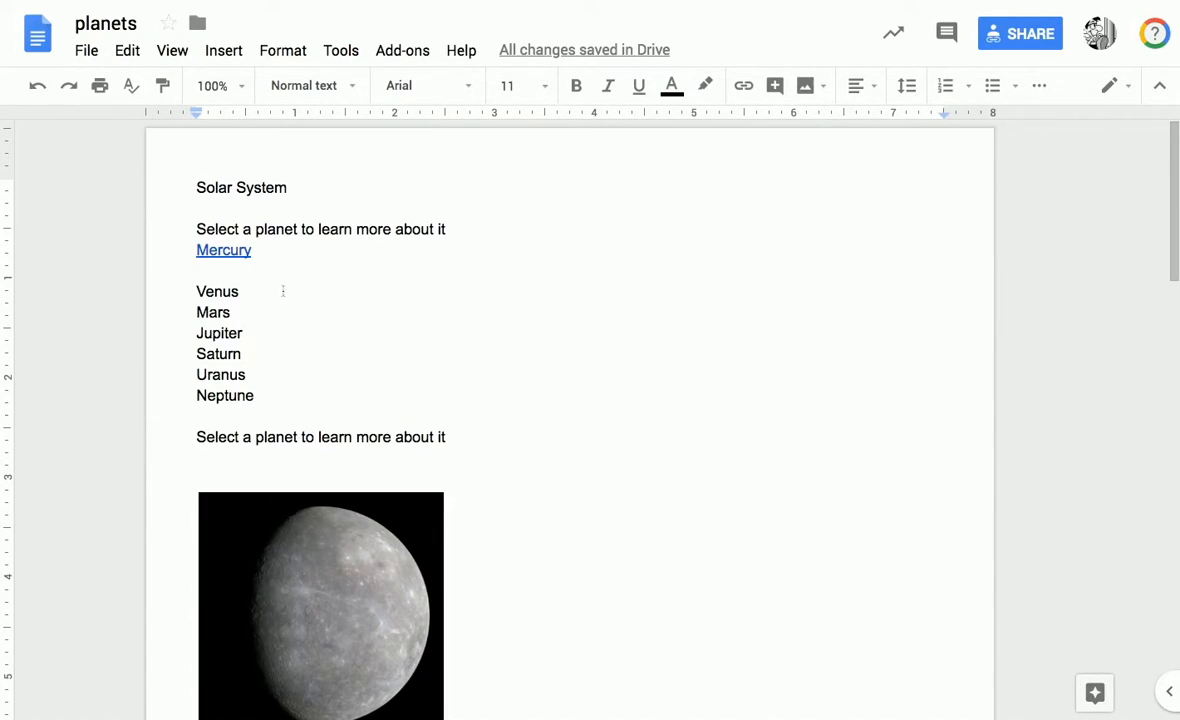
Delete the blank line between Mercury and Venus in the planet list.
{"action": "left_click", "coordinate": [231, 277]}
{"action": "key", "text": "BackSpace"}
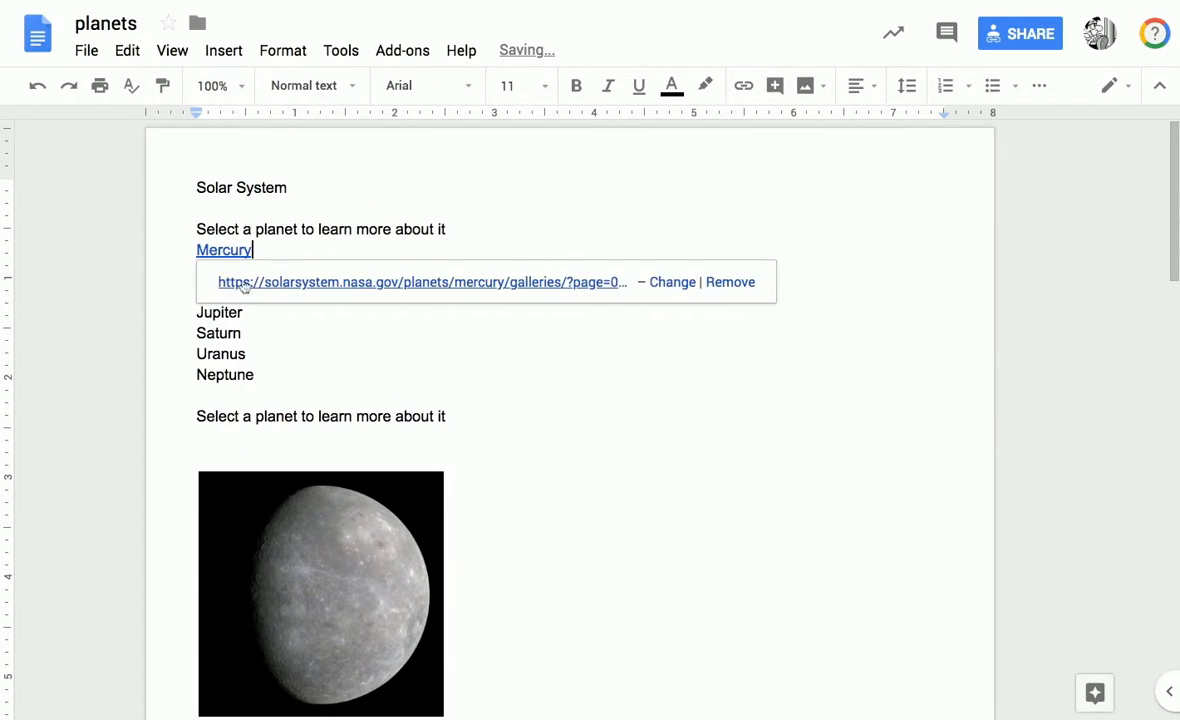
{"action": "left_click", "coordinate": [298, 330]}
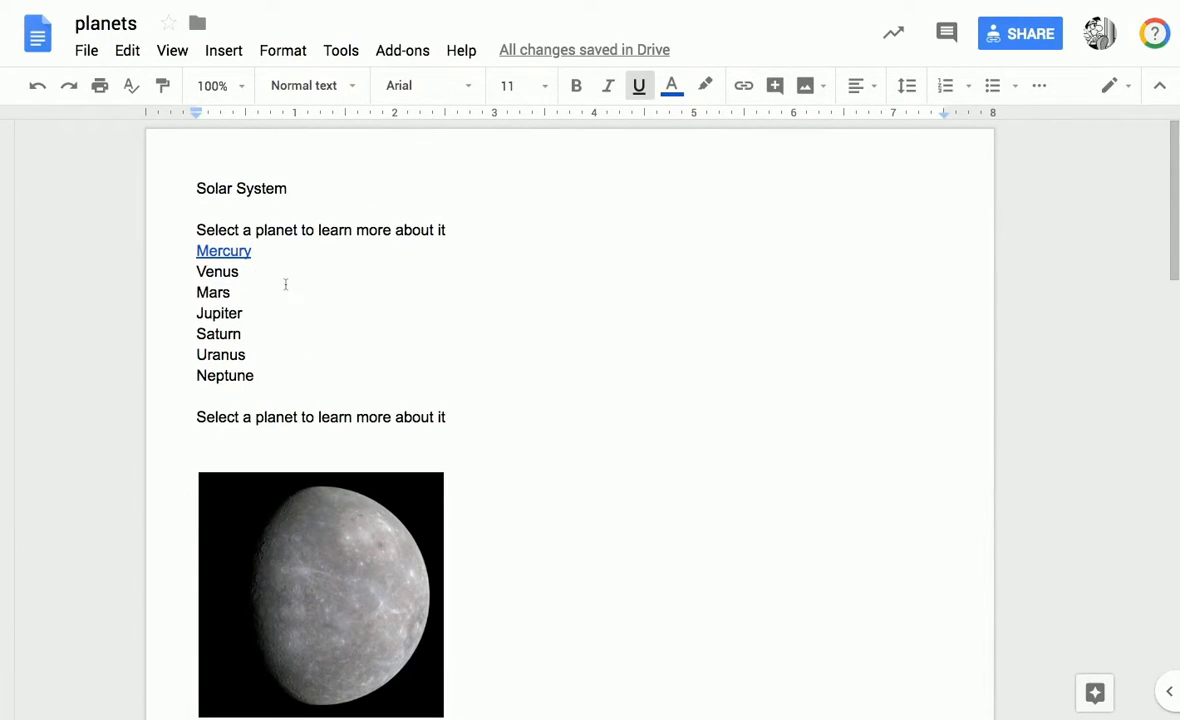
{"action": "left_click_drag", "start_coordinate": [200, 272], "coordinate": [246, 272]}
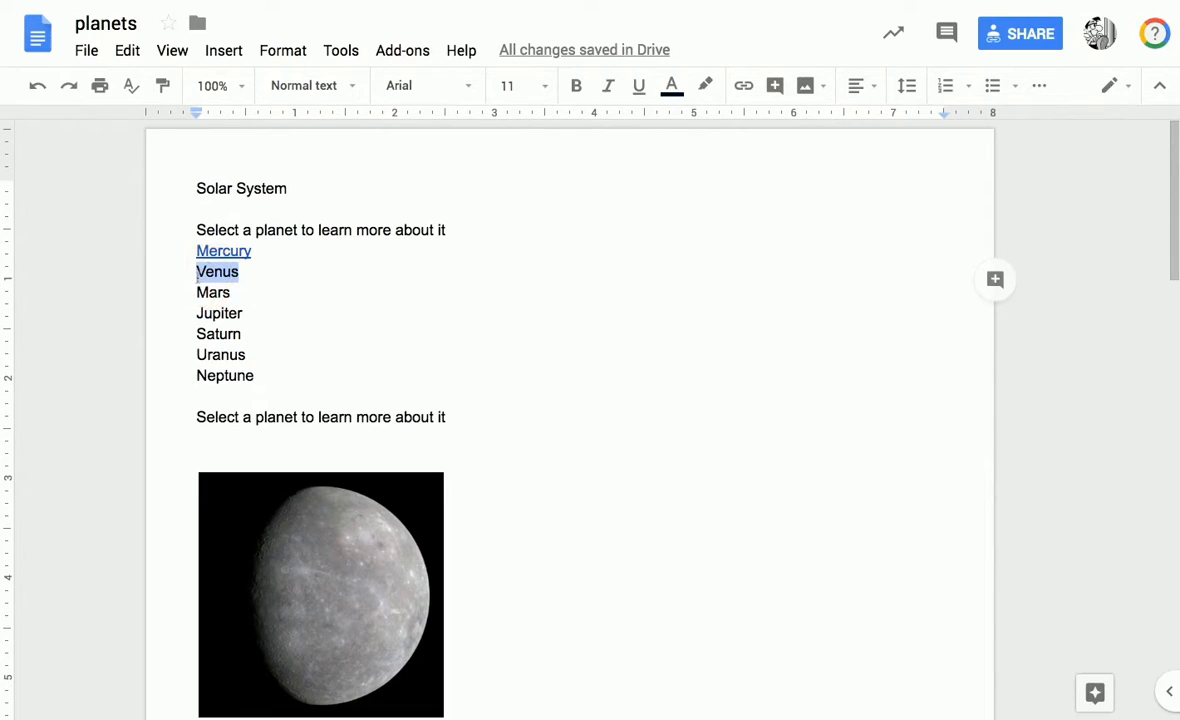
{"action": "left_click", "coordinate": [226, 55]}
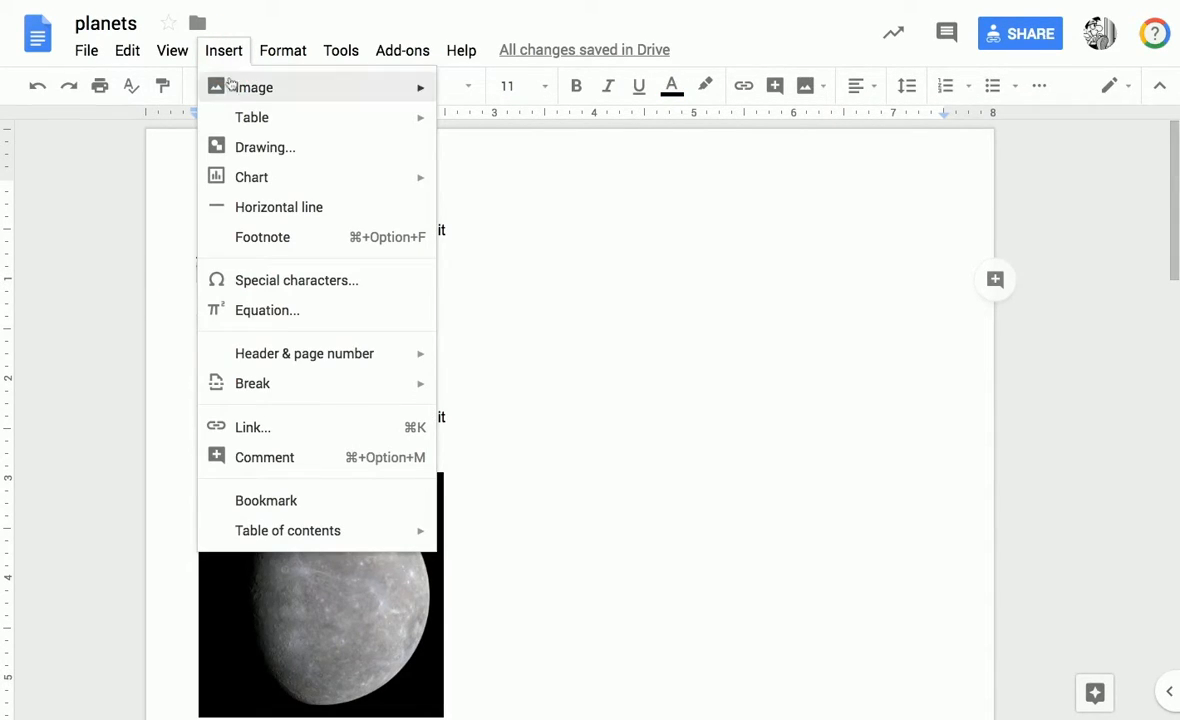
{"action": "left_click", "coordinate": [250, 427]}
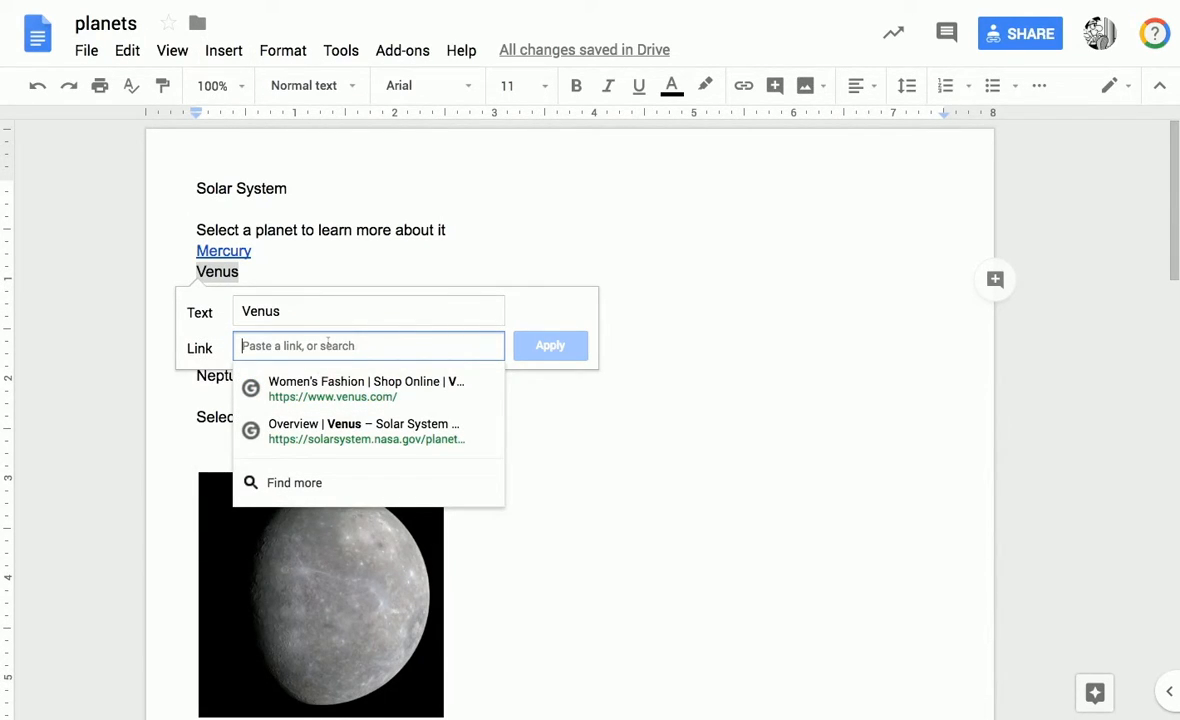
{"action": "type", "text": "https://nineplanets.org/venus.html"}
{"action": "left_click", "coordinate": [530, 345]}
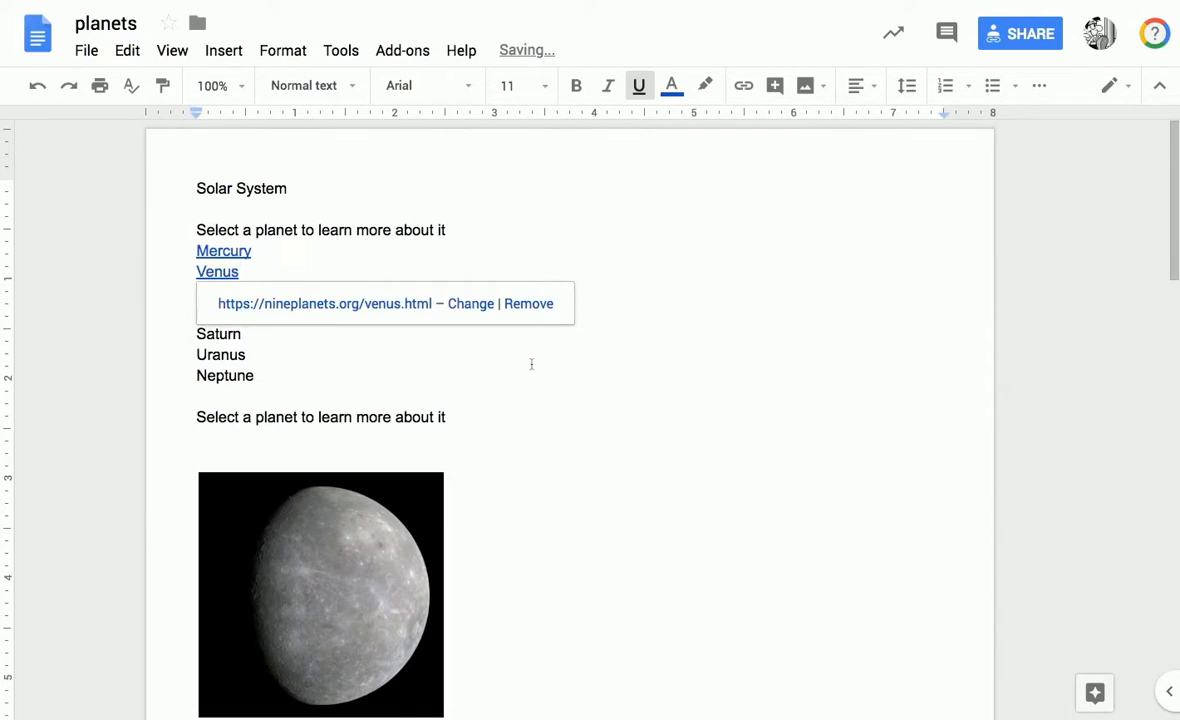
{"action": "key", "text": "Down"}
{"action": "key", "text": "Down"}
{"action": "key", "text": "Down"}
{"action": "key", "text": "Down"}
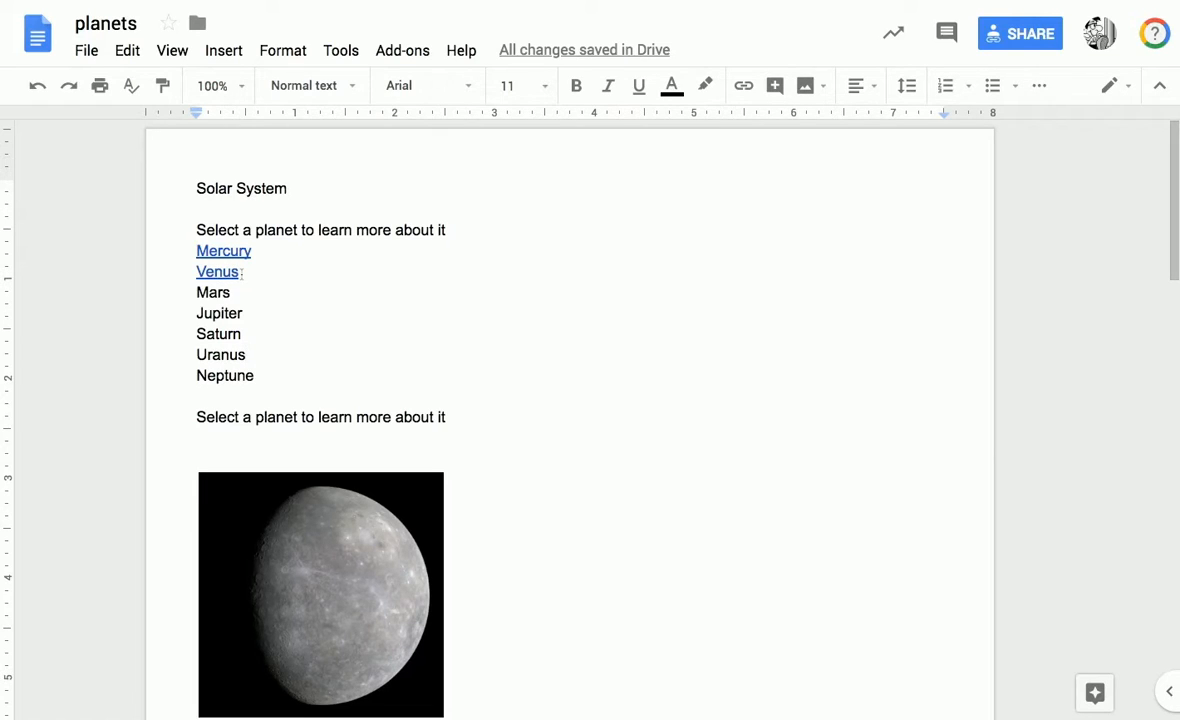
Reopen the Venus link for changing, reapply its address, and remove the hyperlink from the word.
{"action": "left_click", "coordinate": [232, 272]}
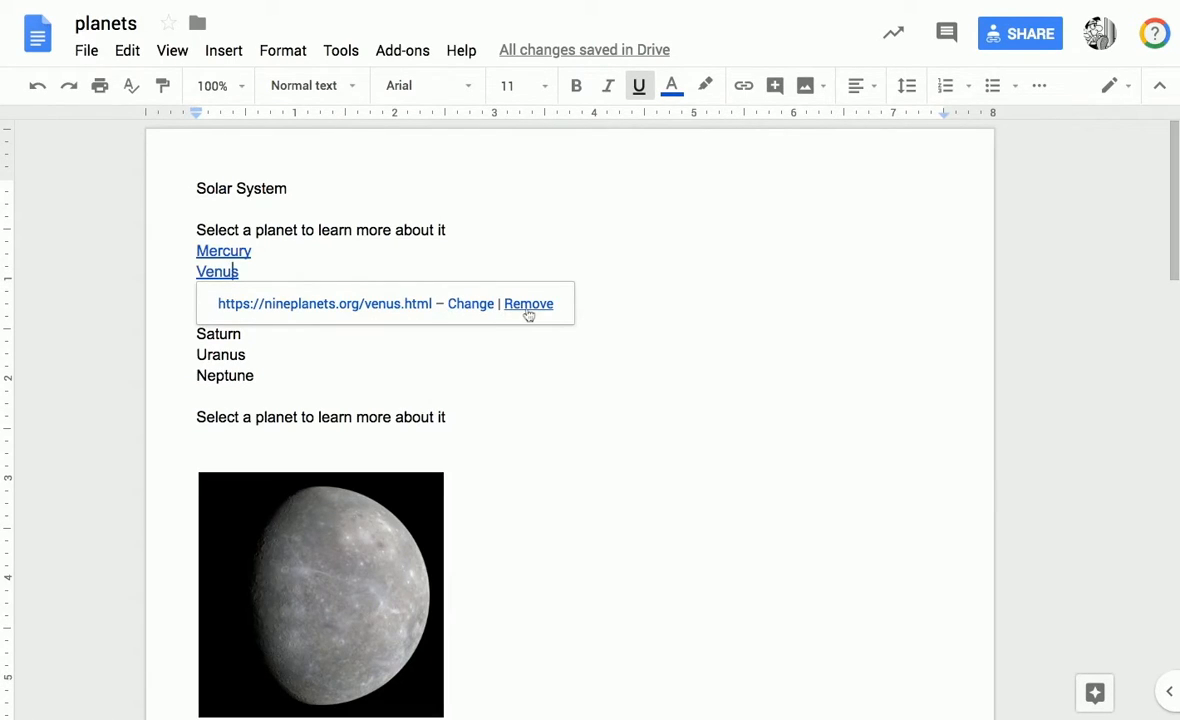
{"action": "left_click", "coordinate": [469, 305]}
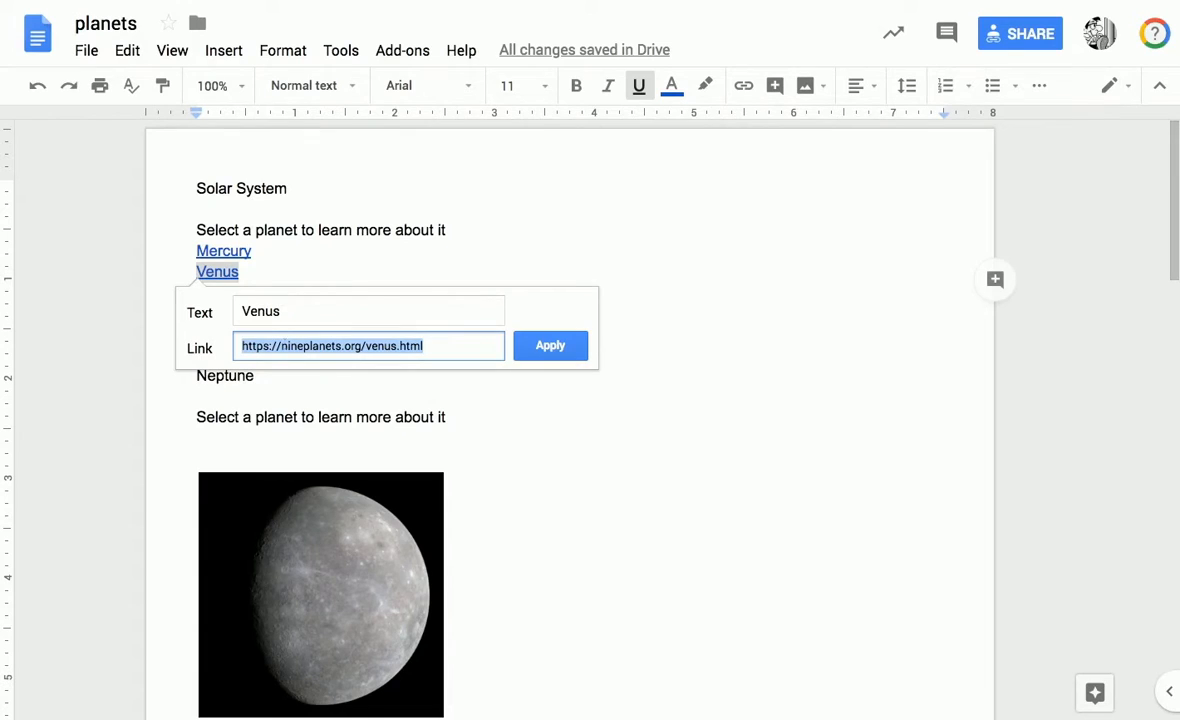
{"action": "left_click", "coordinate": [548, 345]}
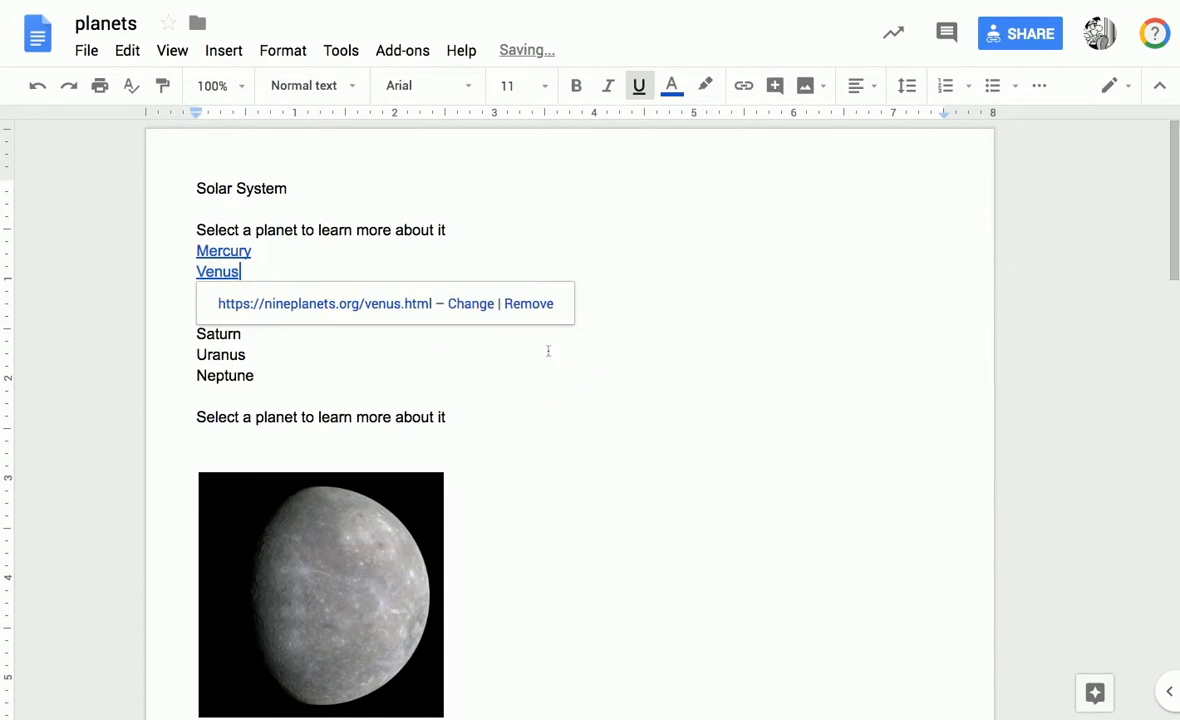
{"action": "left_click", "coordinate": [521, 306]}
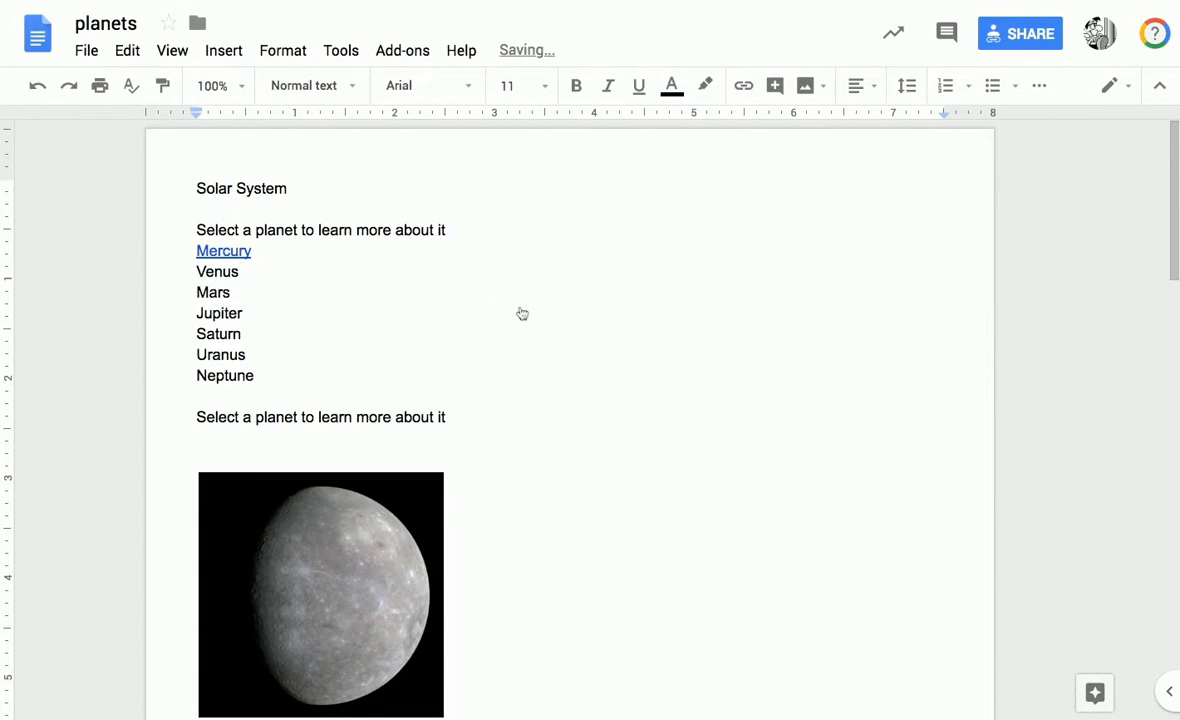
Set the large Mercury image below the planet list to be in line with the text.
{"action": "scroll", "coordinate": [522, 314], "scroll_direction": "down", "scroll_amount": 2}
{"action": "left_click", "coordinate": [346, 391]}
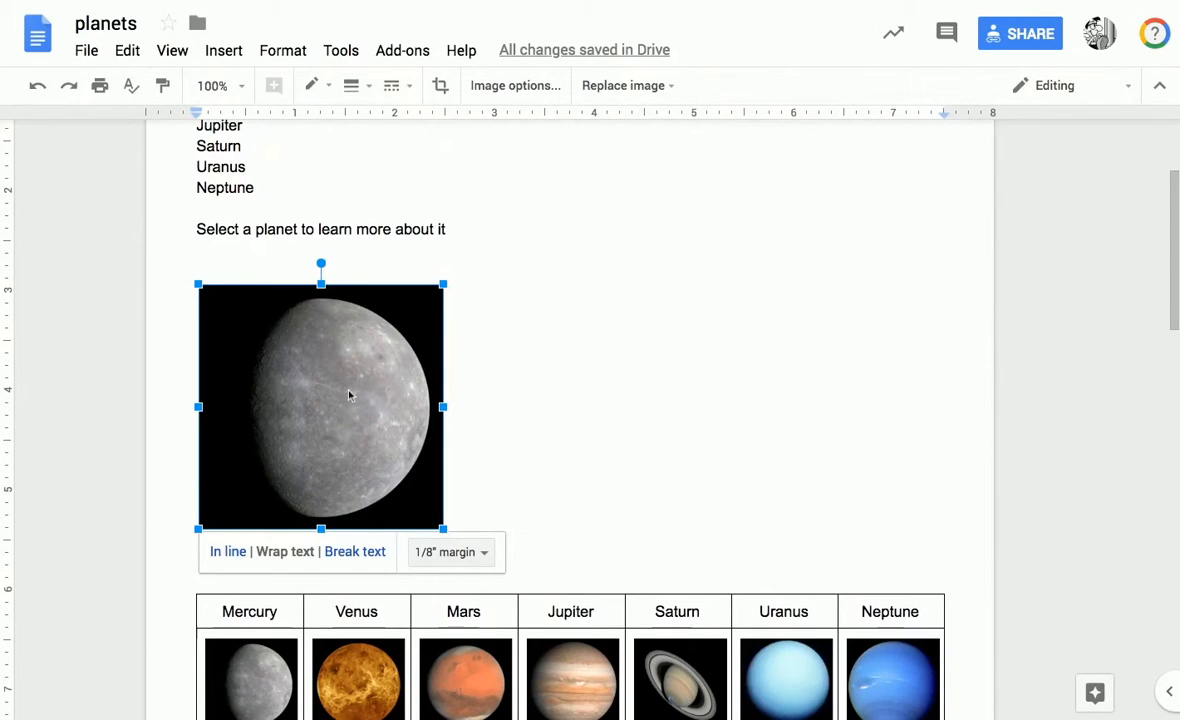
{"action": "left_click", "coordinate": [296, 375]}
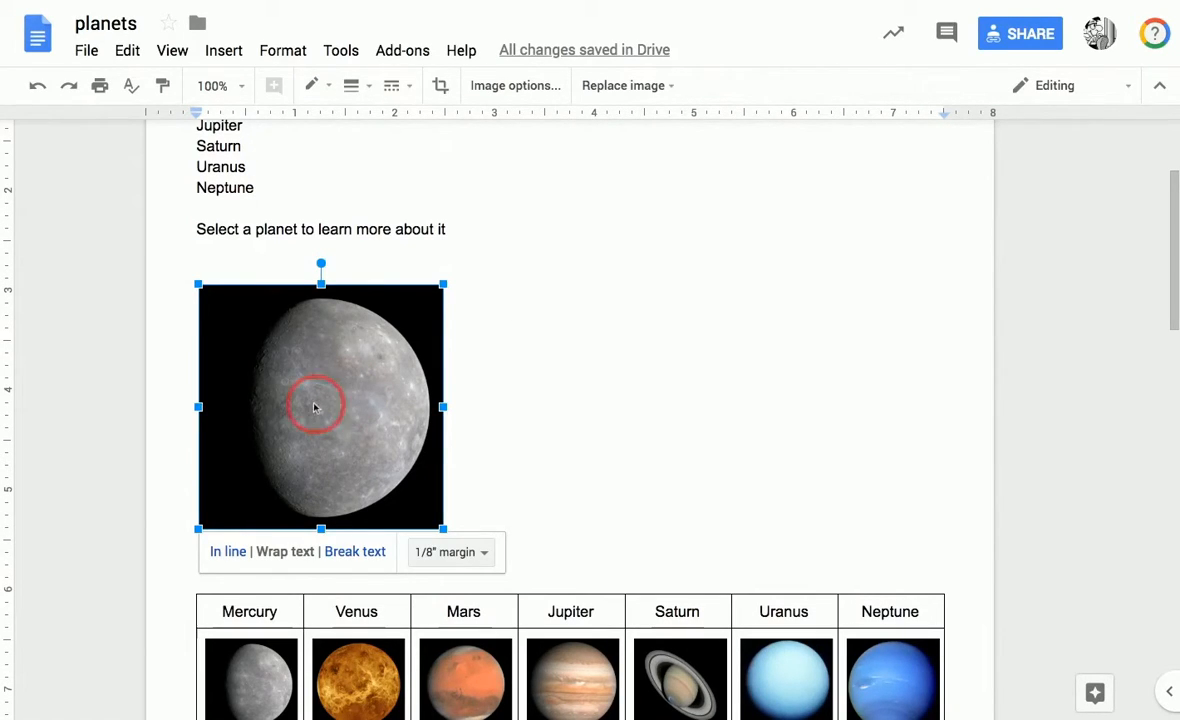
{"action": "left_click", "coordinate": [230, 553]}
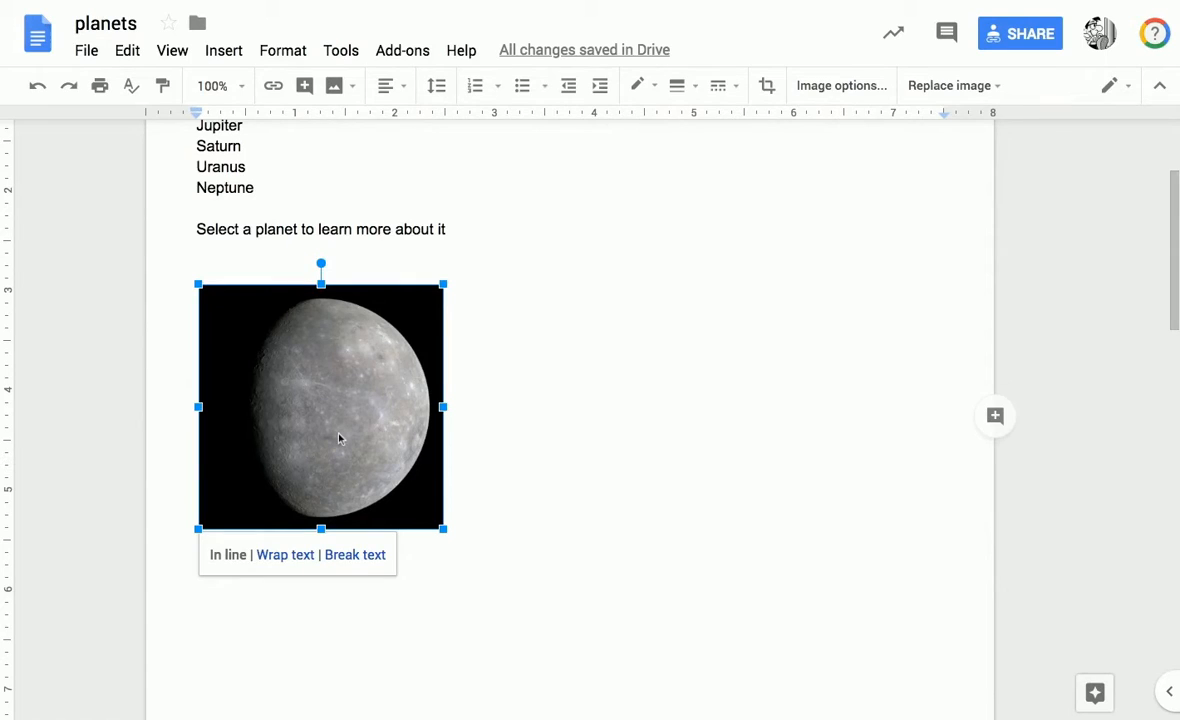
{"action": "scroll", "coordinate": [340, 440], "scroll_direction": "up", "scroll_amount": 1}
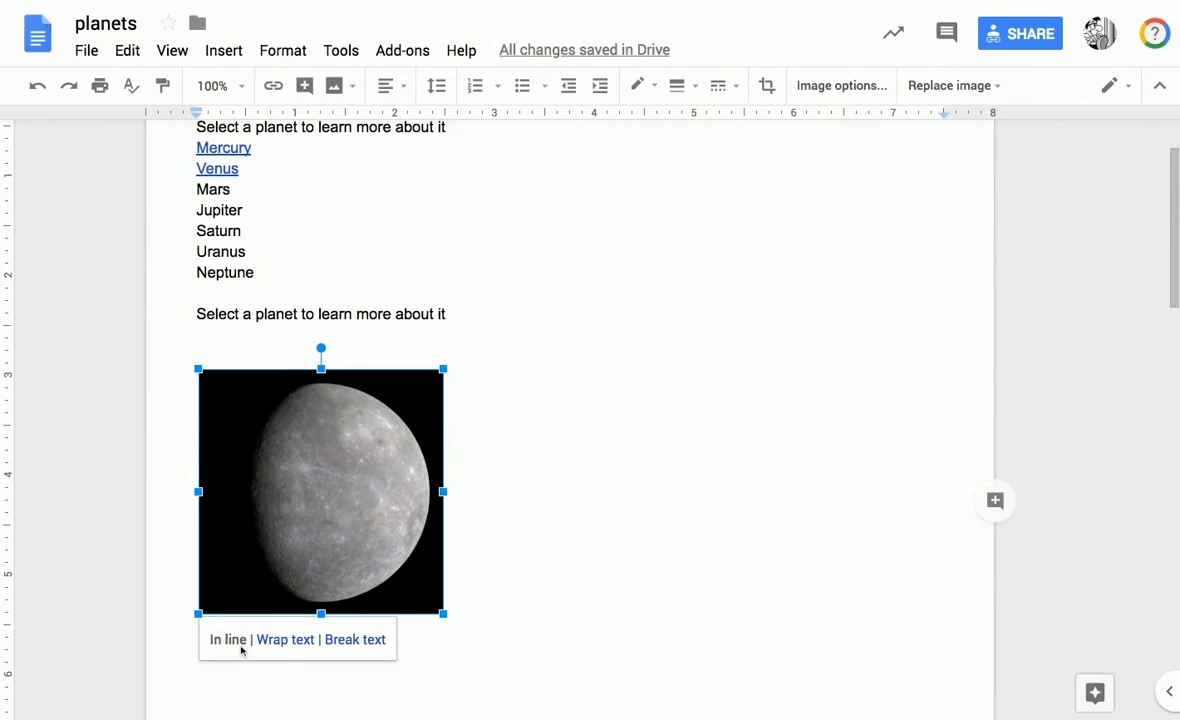
{"action": "right_click", "coordinate": [366, 494]}
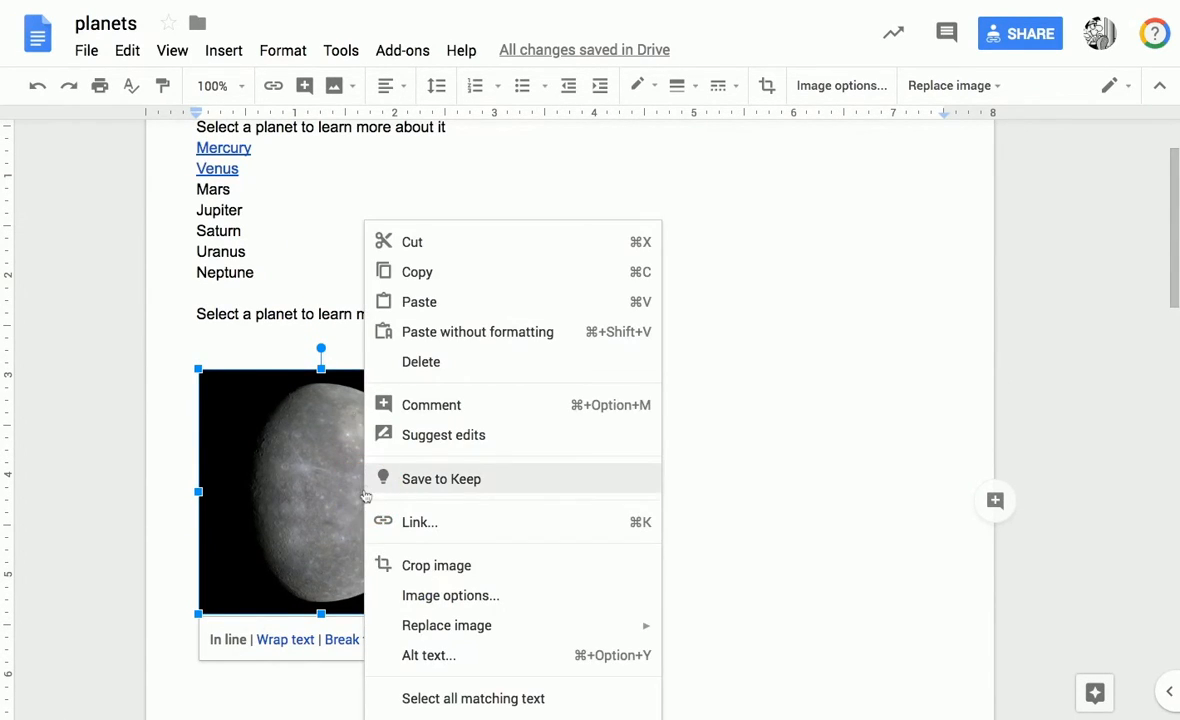
{"action": "left_click", "coordinate": [435, 523]}
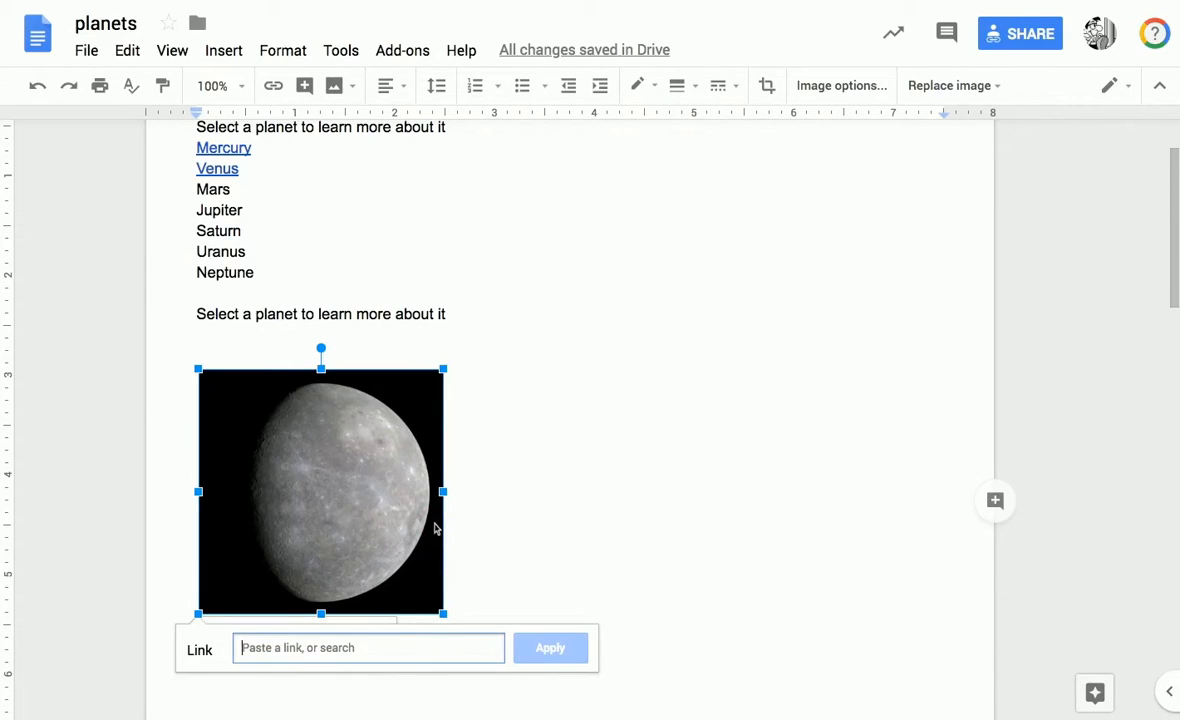
{"action": "type", "text": "https://nineplanets.org/mars.html"}
{"action": "left_click", "coordinate": [556, 647]}
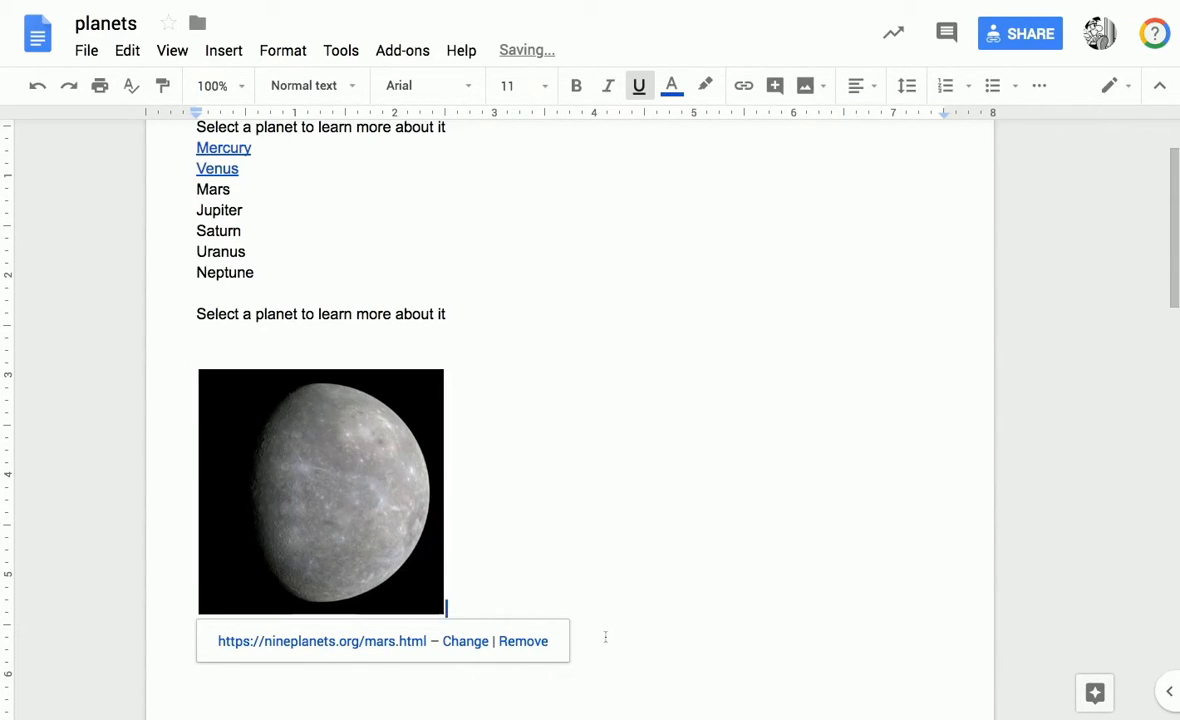
{"action": "left_click", "coordinate": [607, 636]}
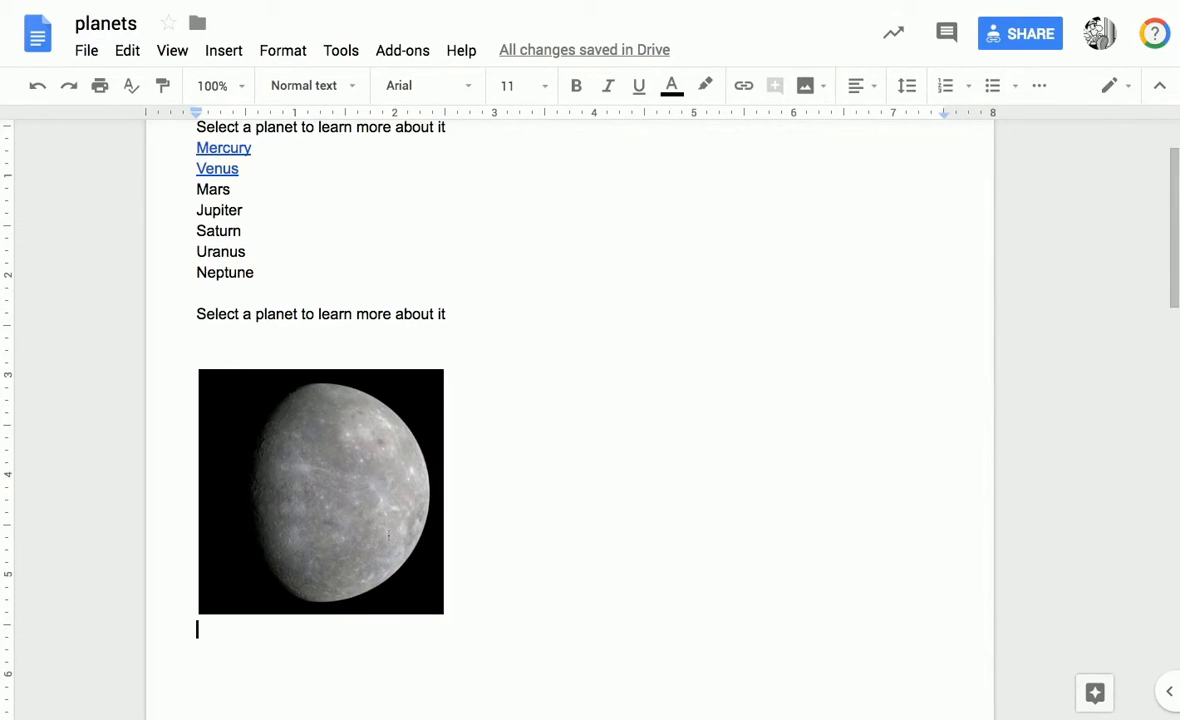
{"action": "left_click", "coordinate": [388, 535]}
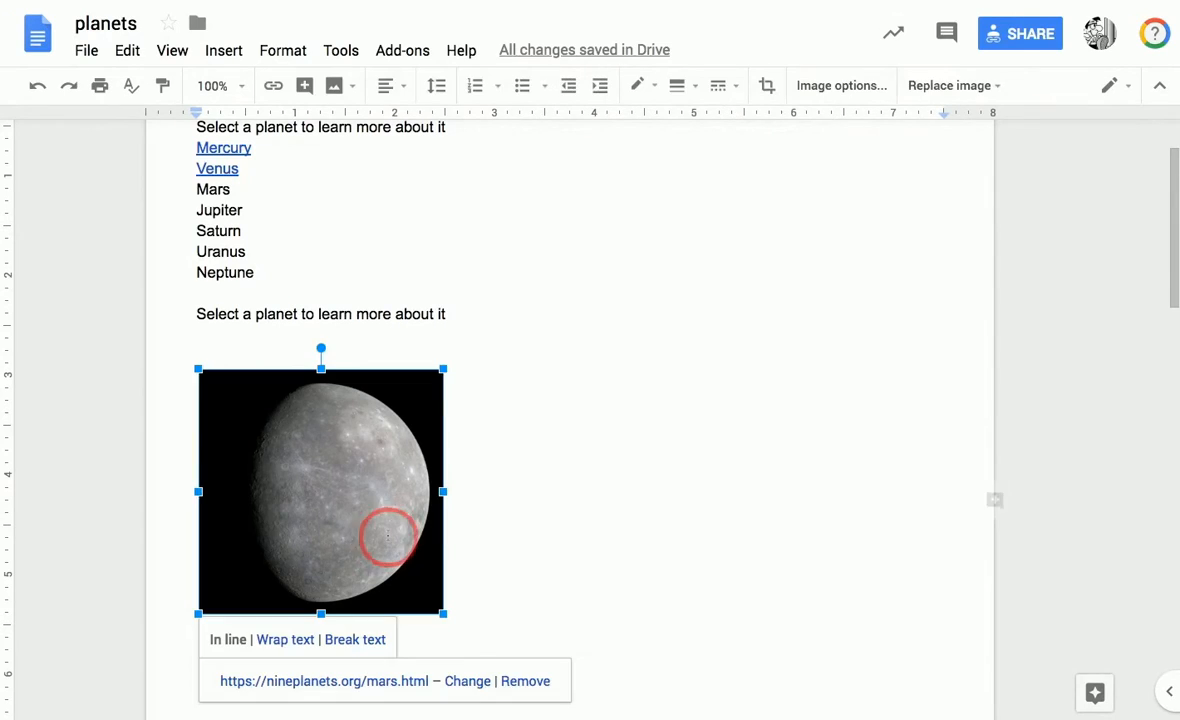
{"action": "left_click", "coordinate": [494, 537]}
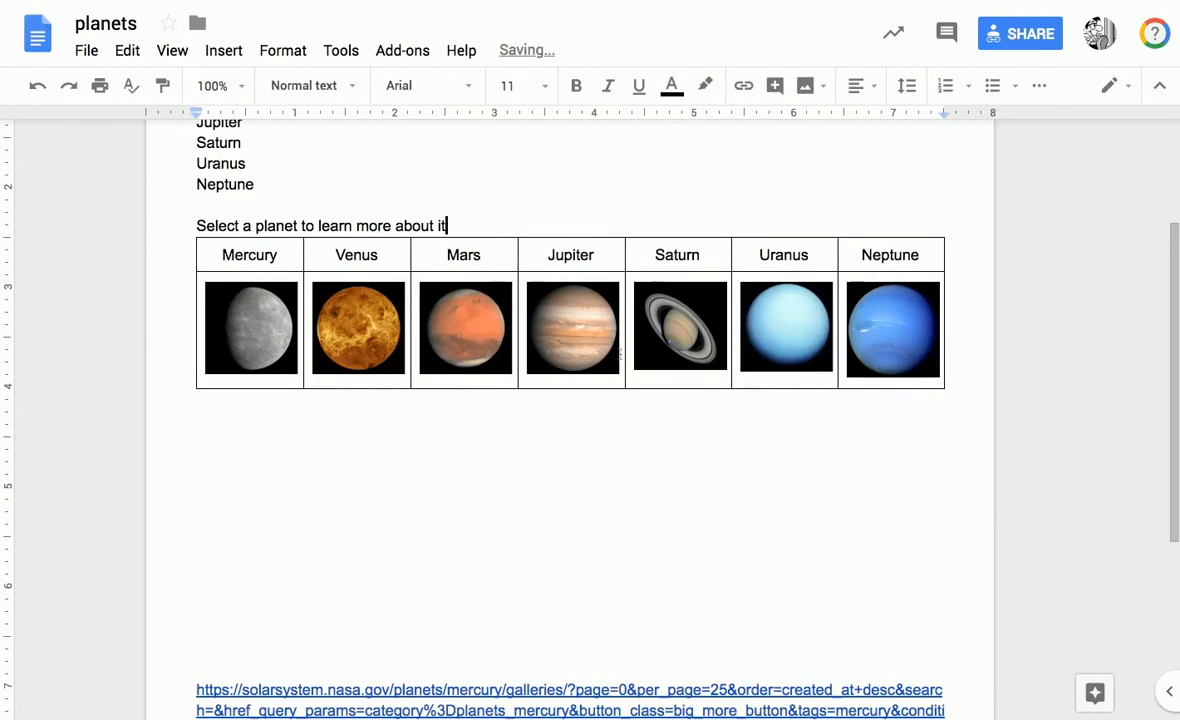
Switch the document from editing to viewing mode.
{"action": "left_click", "coordinate": [1117, 87]}
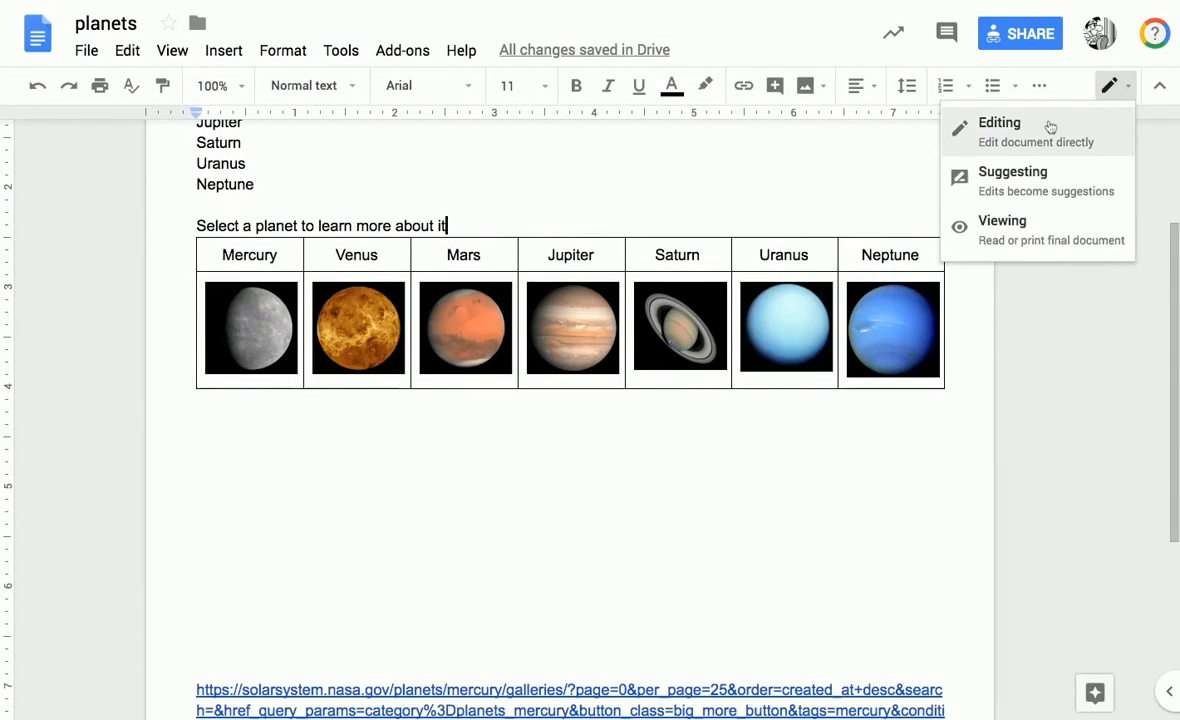
{"action": "left_click", "coordinate": [1039, 251]}
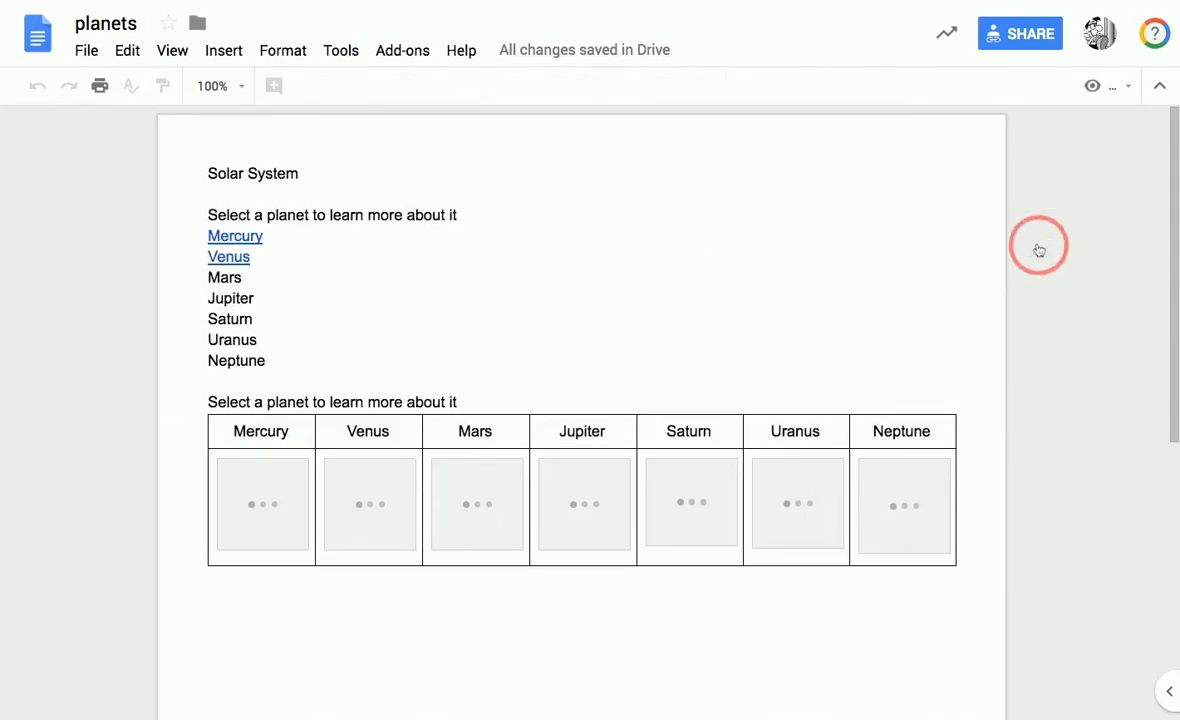